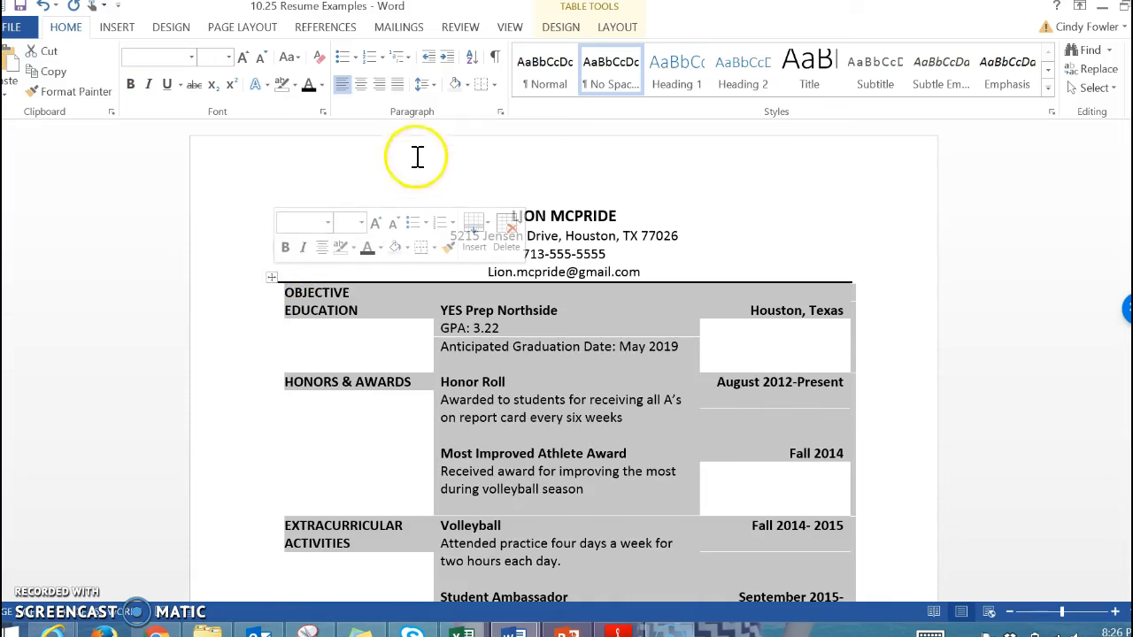
Step: Apply all borders to the selected résumé table so every cell is outlined
click(495, 87)
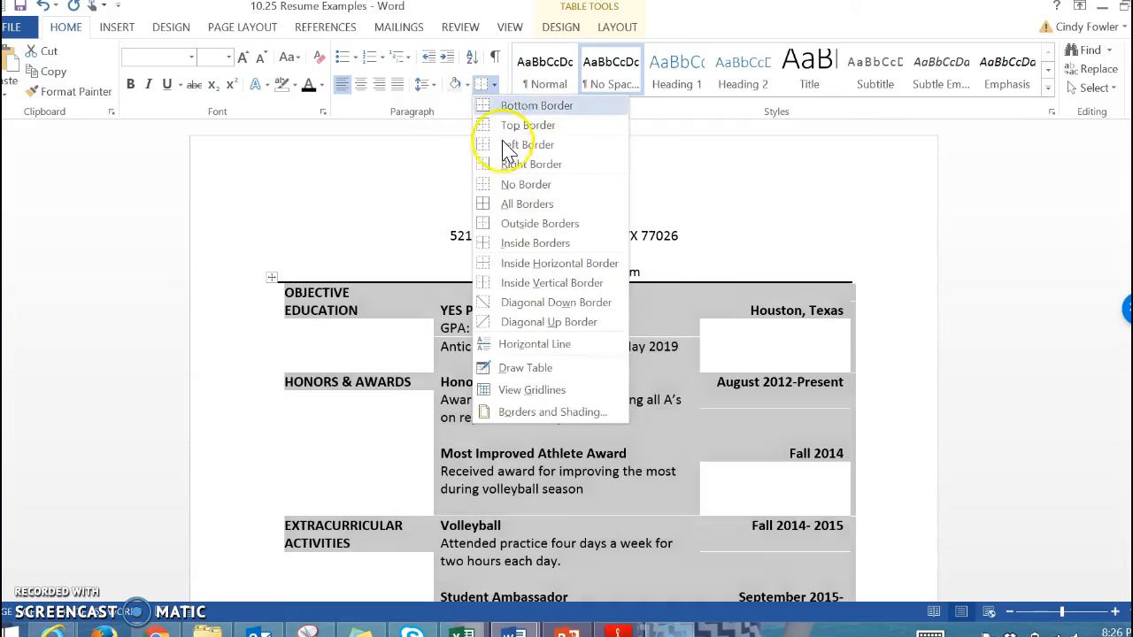
click(581, 206)
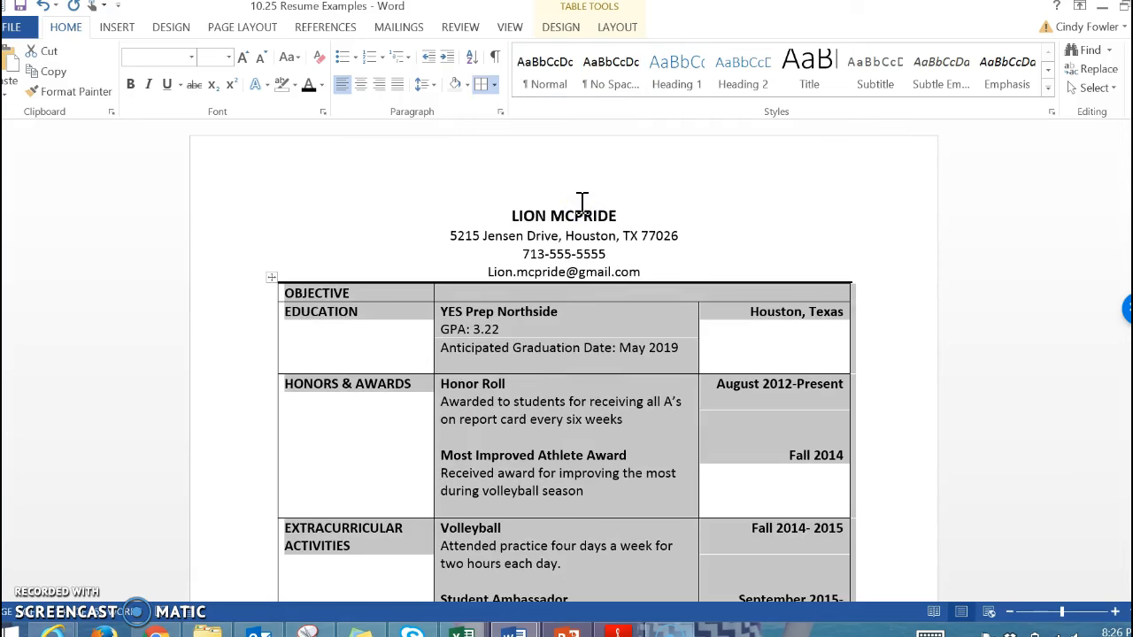
click(780, 324)
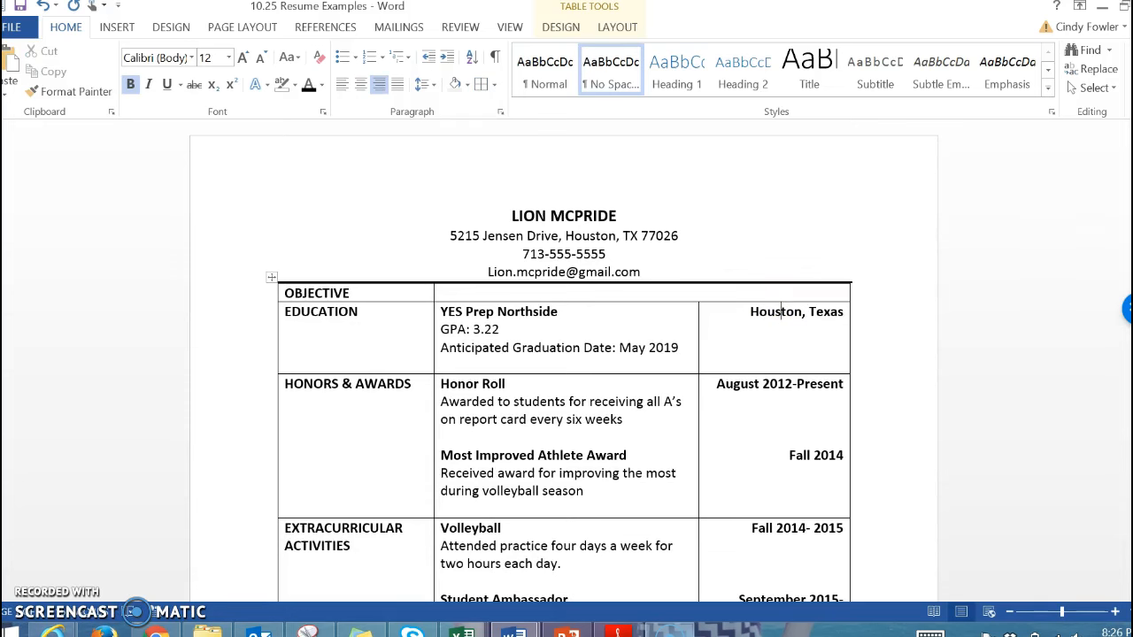
scroll(564, 354, down, 5)
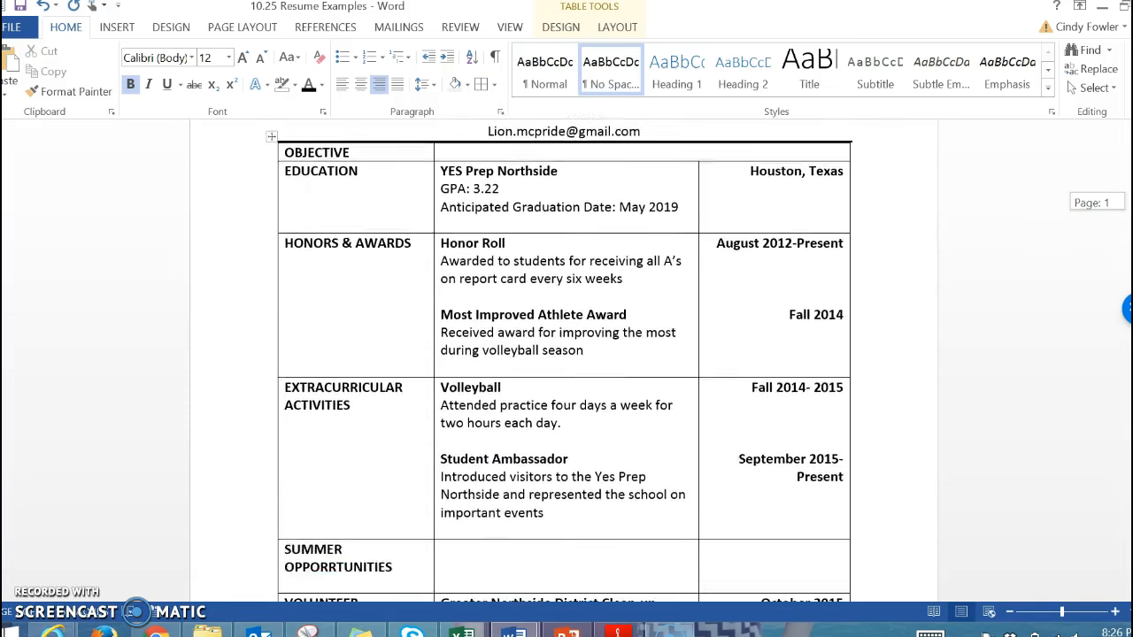
scroll(563, 354, up, 5)
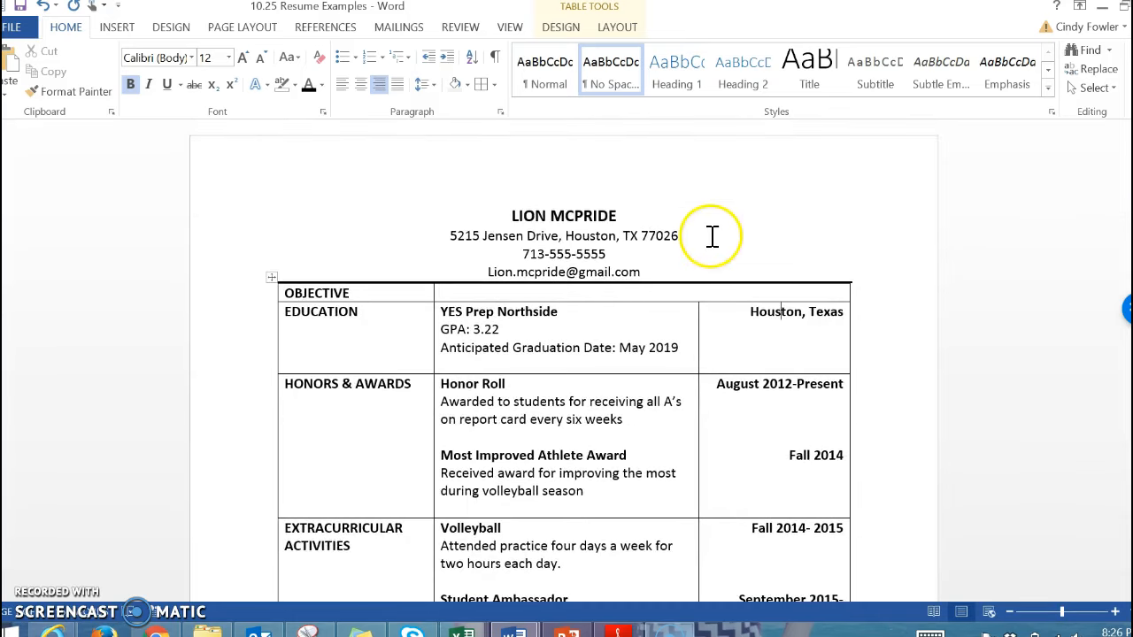
drag(642, 271, 467, 241)
click(458, 237)
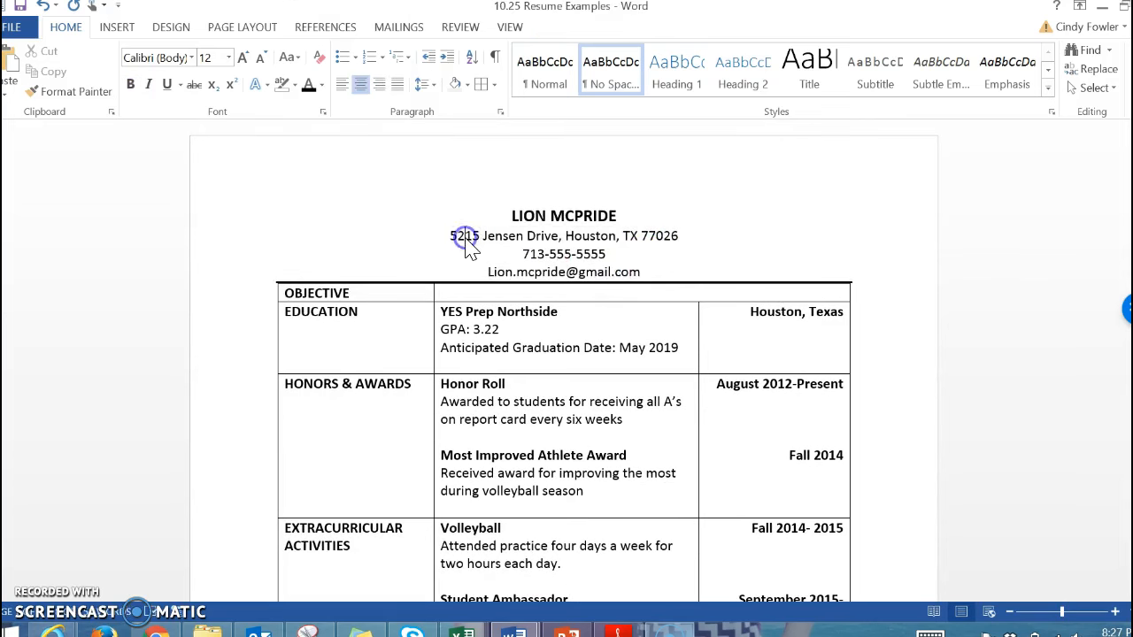
drag(625, 275, 450, 242)
click(604, 271)
Step: Change the GPA in the Education section to 3.35
click(510, 330)
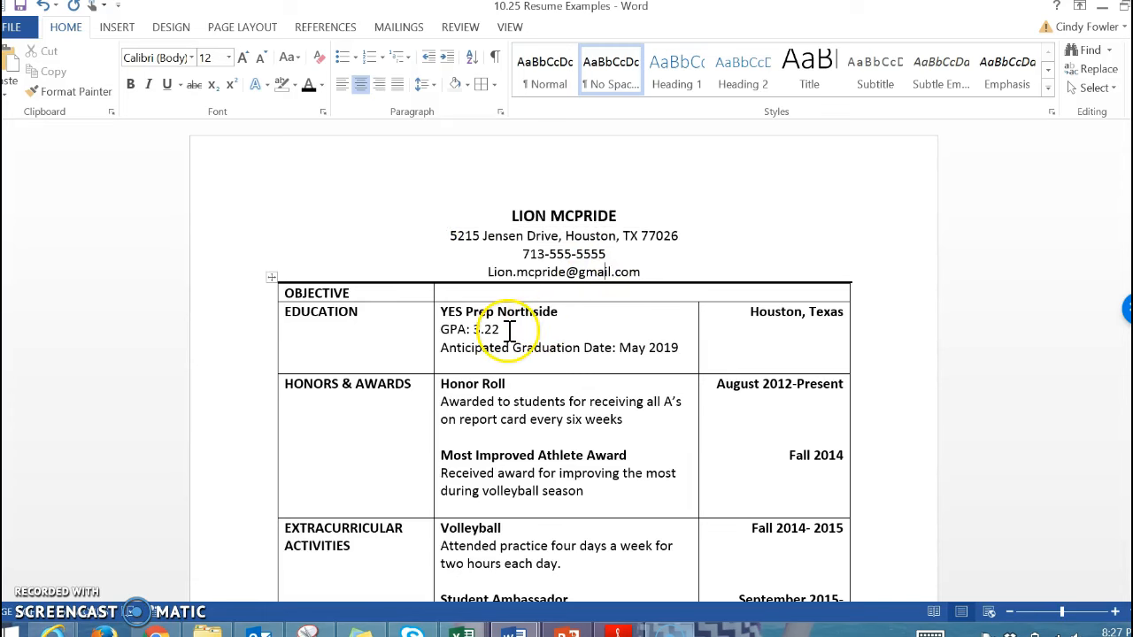
drag(507, 329, 446, 329)
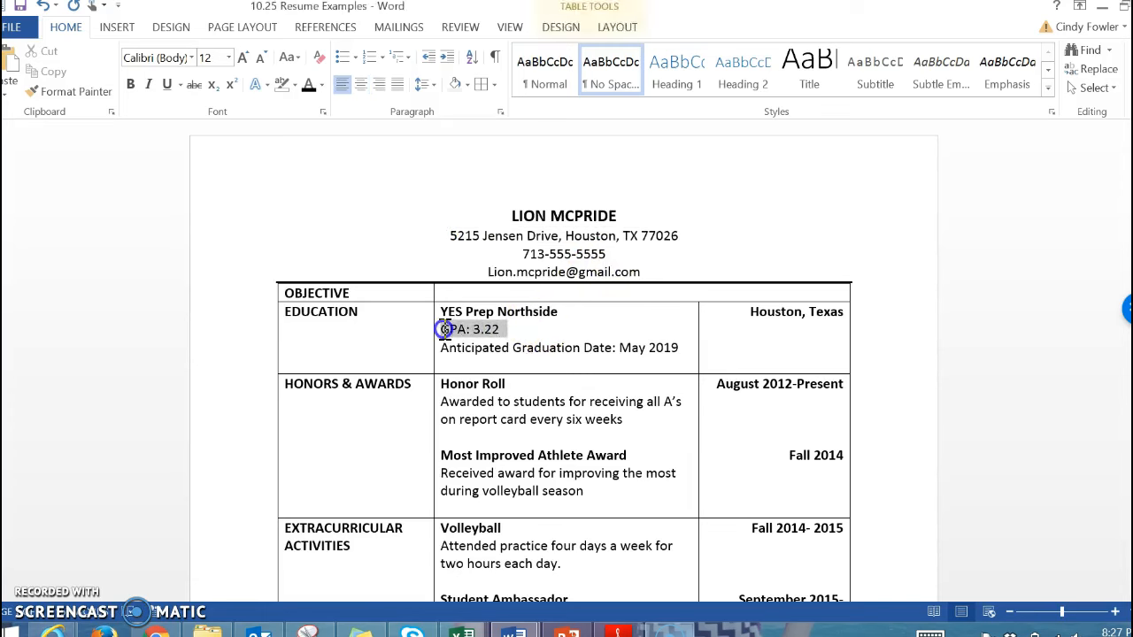
click(515, 331)
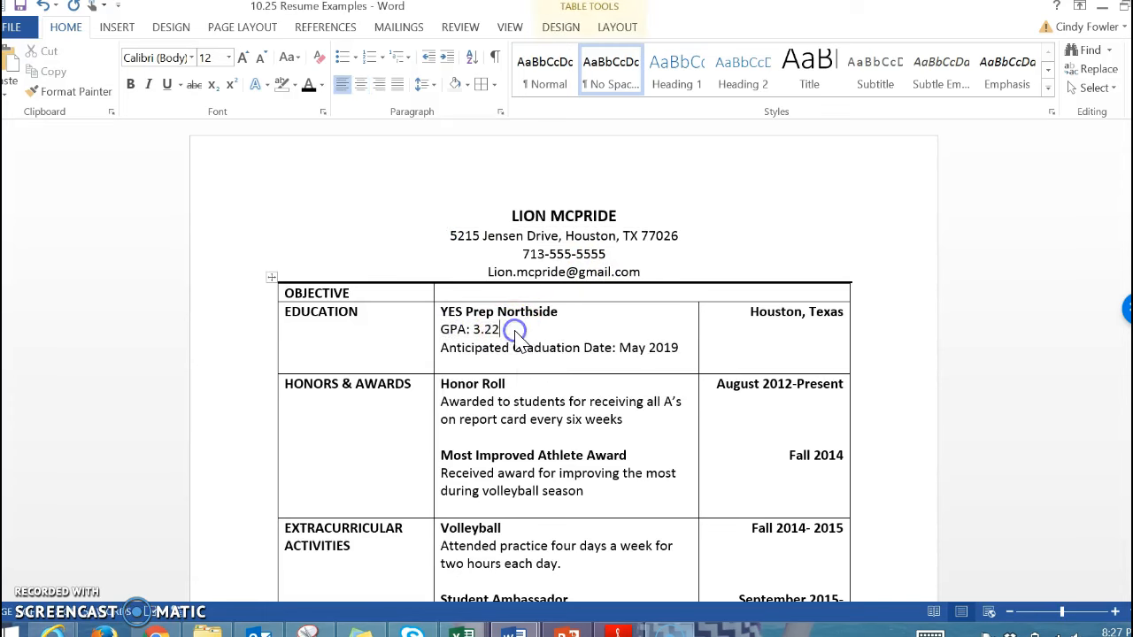
key(BackSpace)
key(BackSpace)
text(35)
Step: Add a line reading "CEEB Code: 443665" below the GPA in the Education section
key(Return)
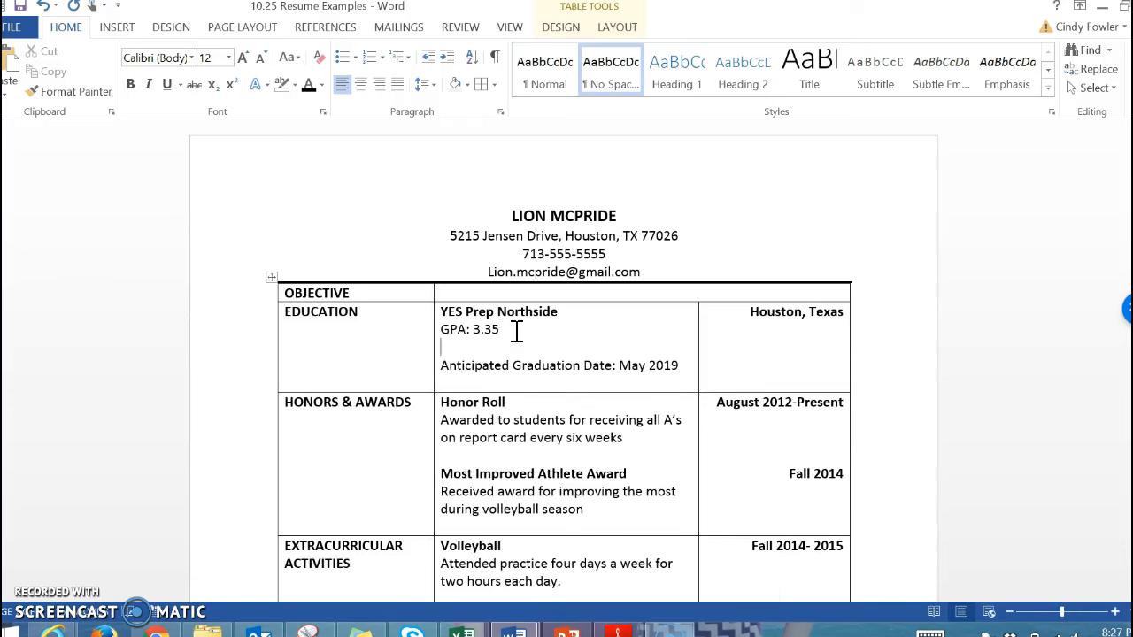
text(CEEB COD)
key(BackSpace)
key(BackSpace)
text(ode:)
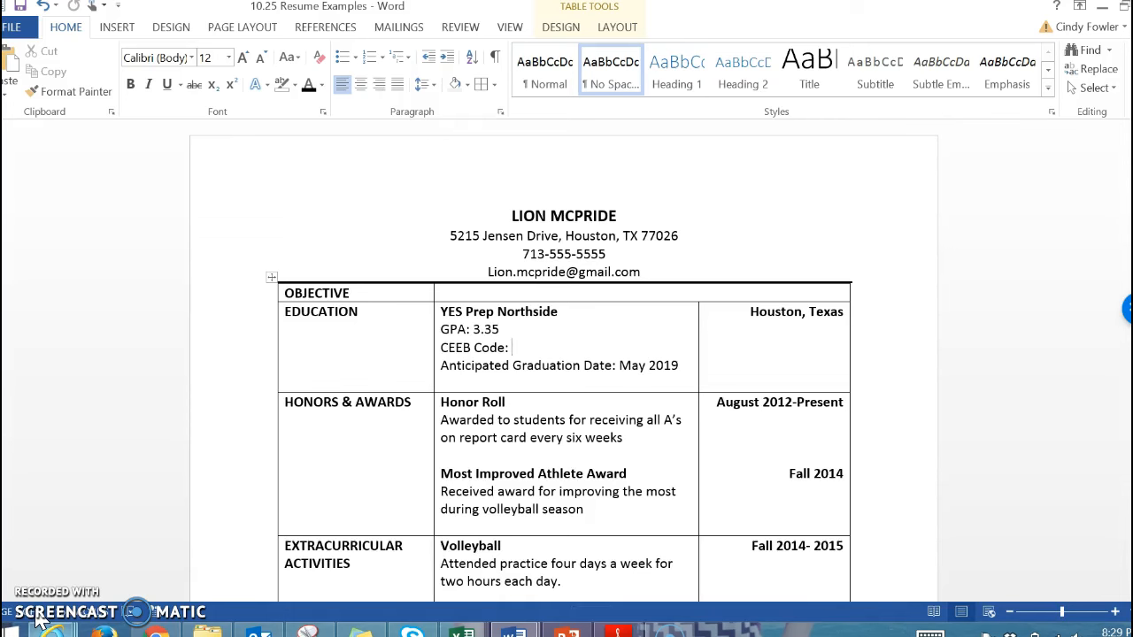
text(443665)
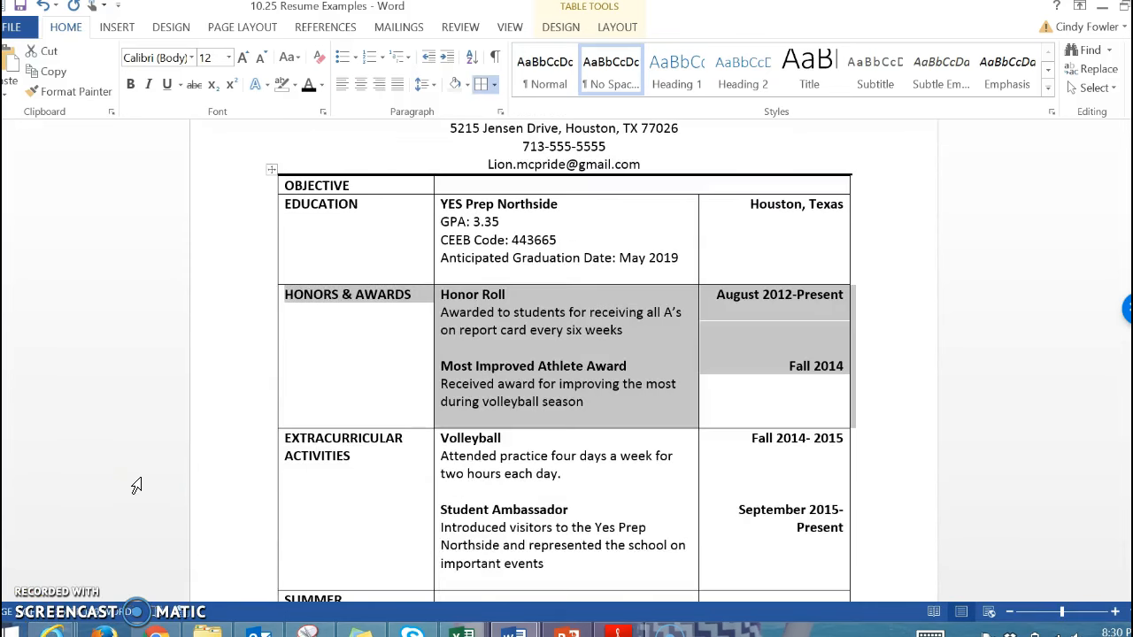
Step: Delete the highlighted Babysitting entry and its description from the Work Experience row
scroll(564, 361, down, 8)
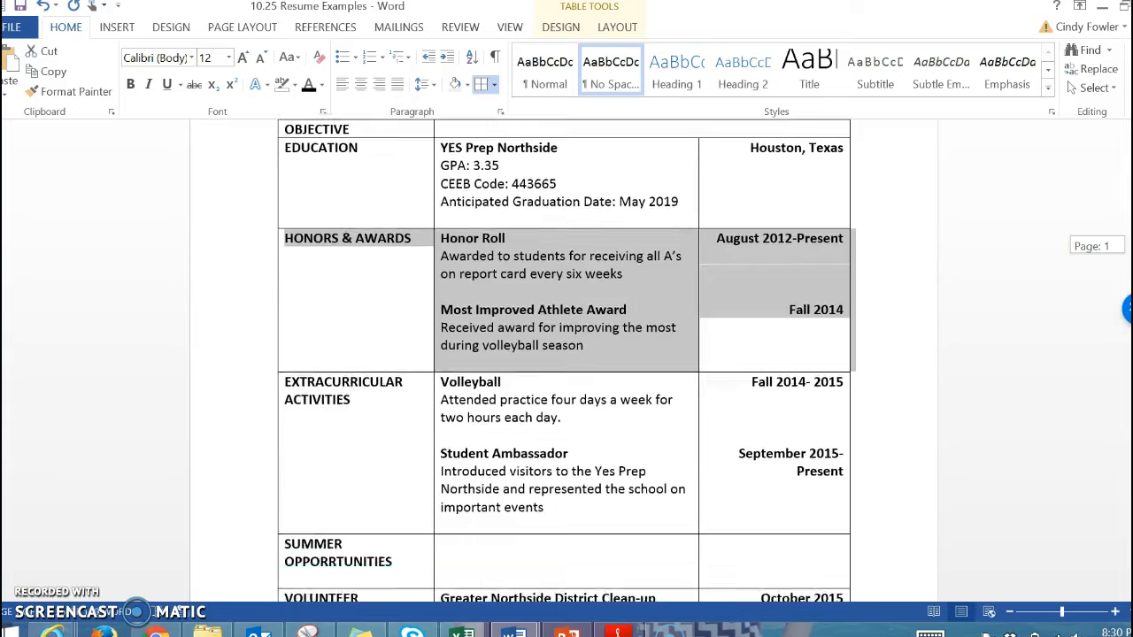
scroll(564, 361, down, 3)
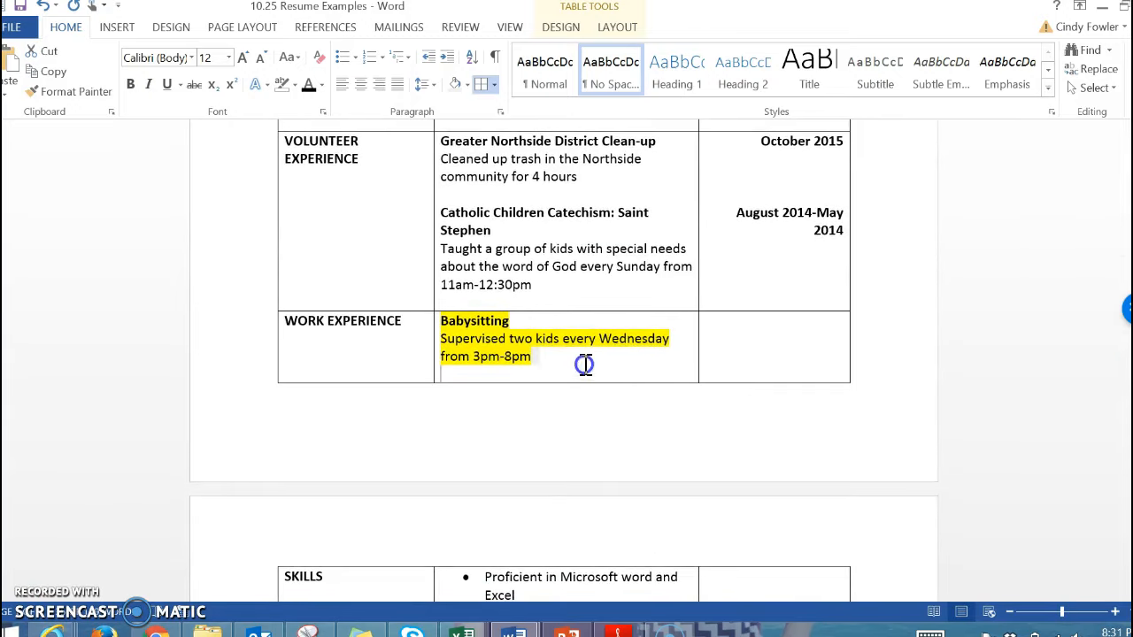
drag(585, 364, 440, 324)
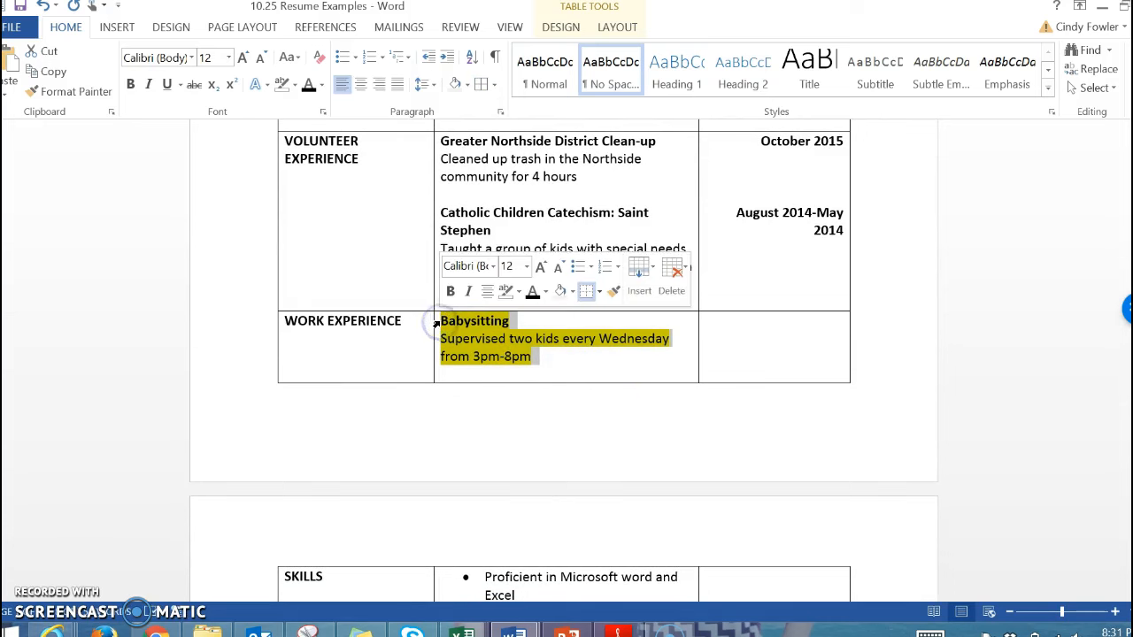
click(556, 370)
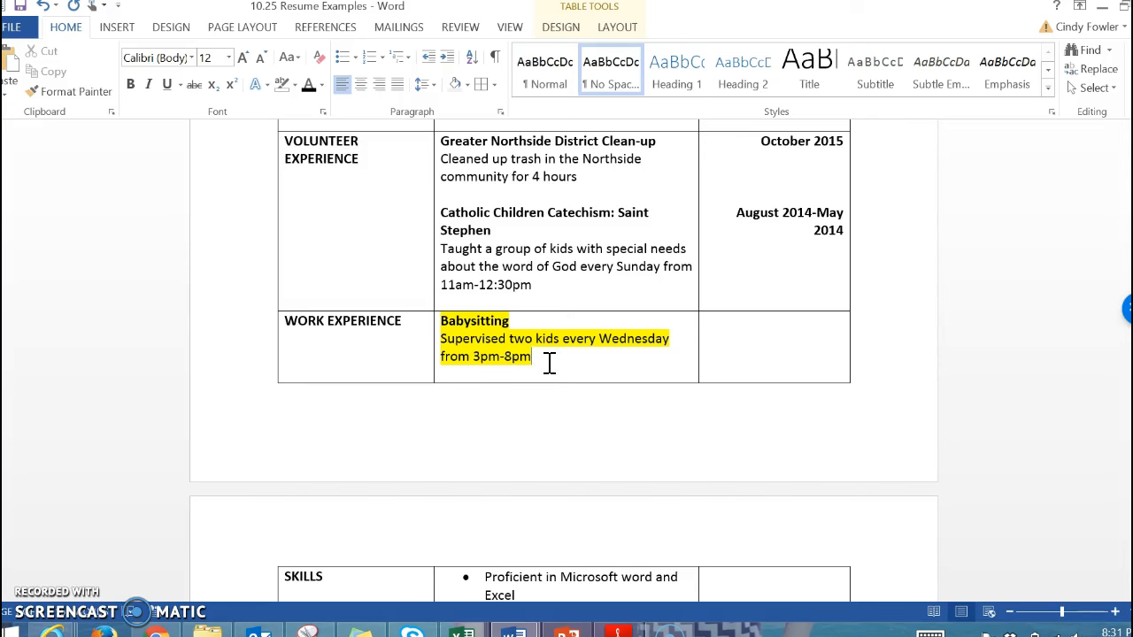
drag(549, 363, 449, 318)
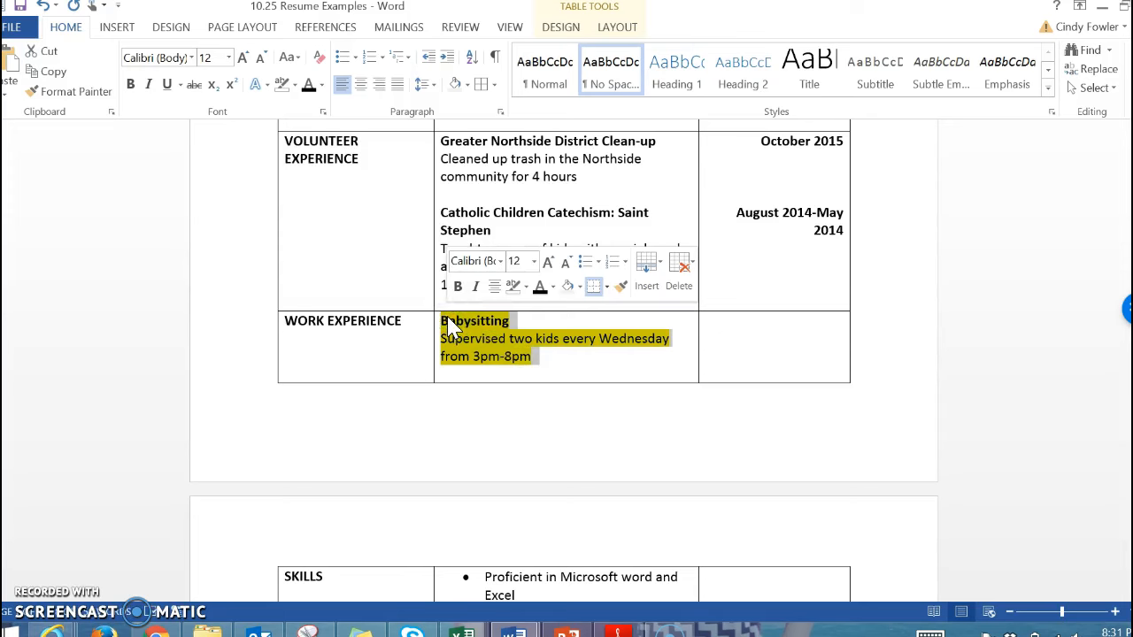
key(Delete)
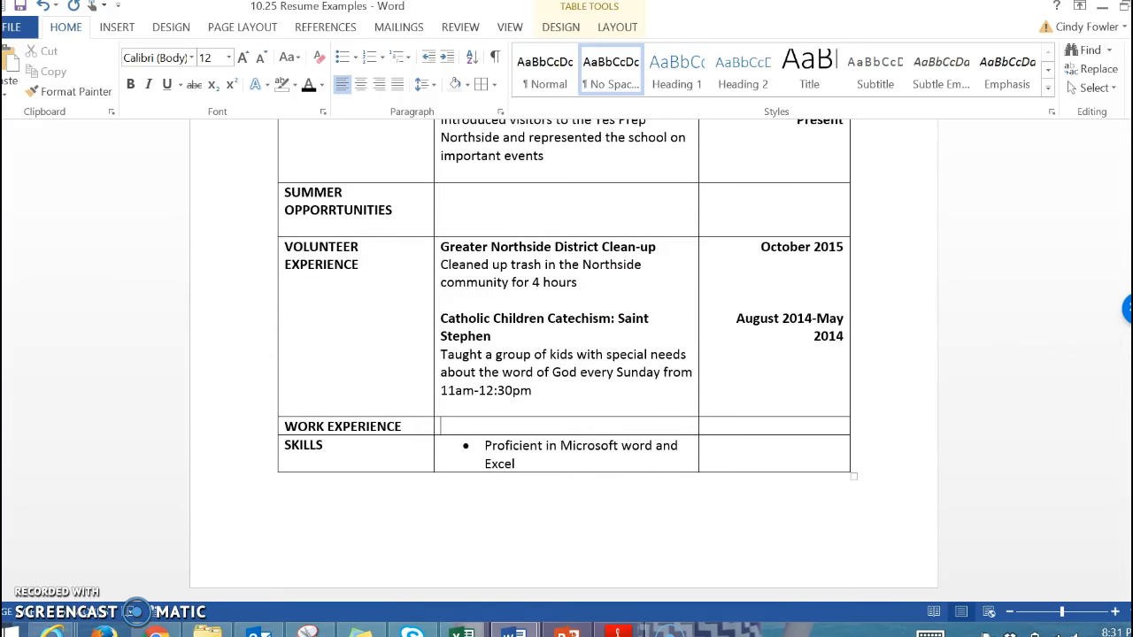
Step: Add a "PRIDE AWARD" entry below the volleyball award description in Honors & Awards, separated by a blank line
scroll(564, 354, up, 1)
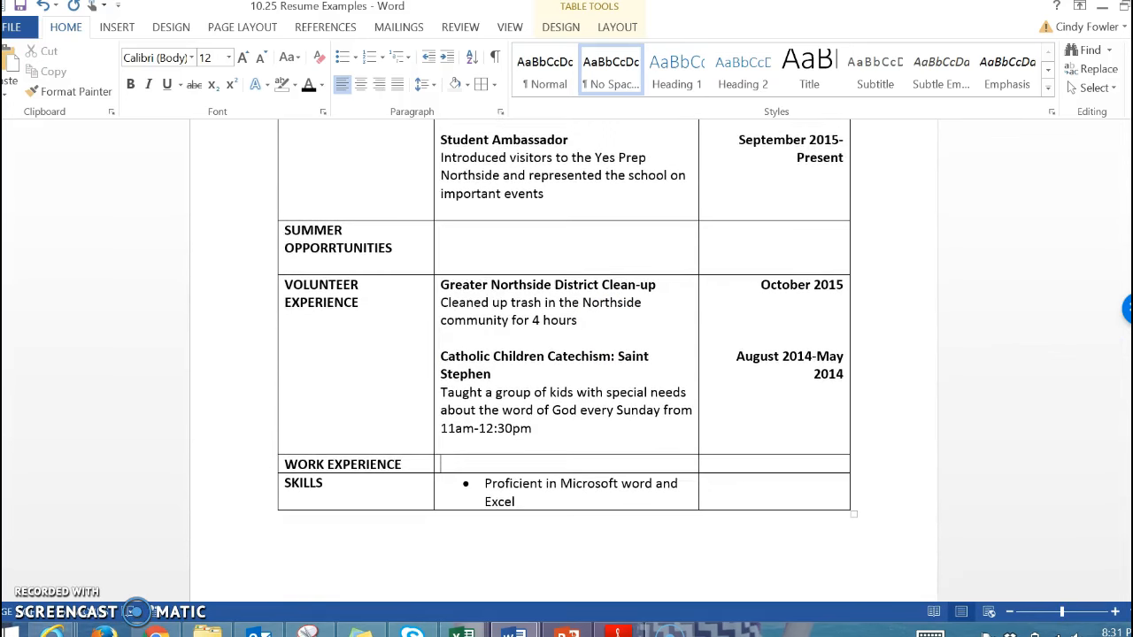
scroll(564, 354, up, 1)
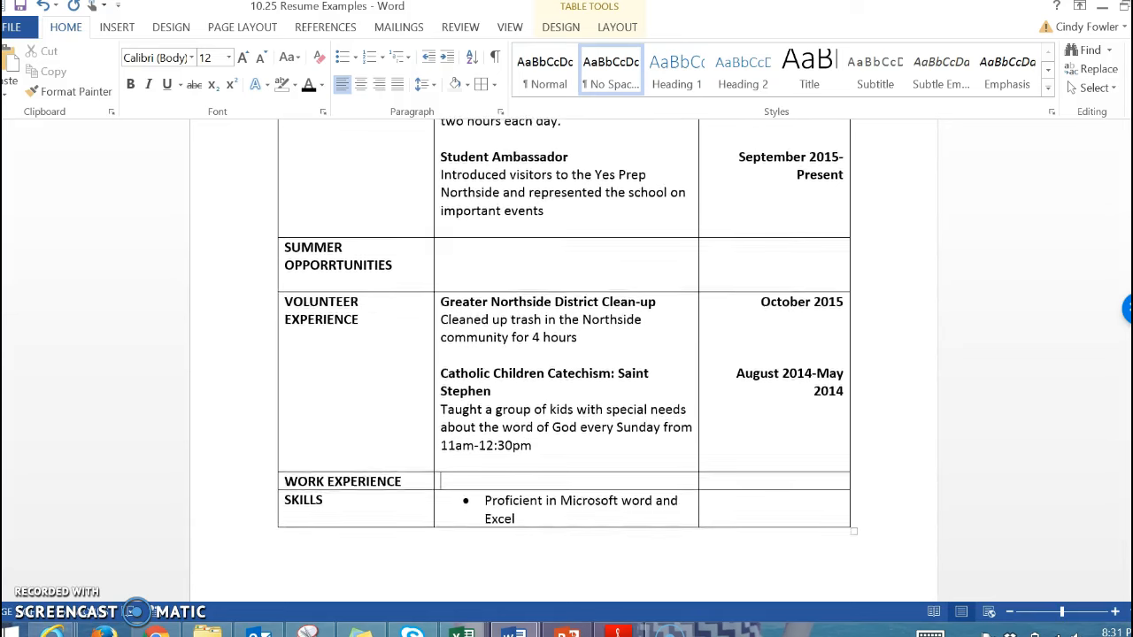
scroll(564, 355, down, 1)
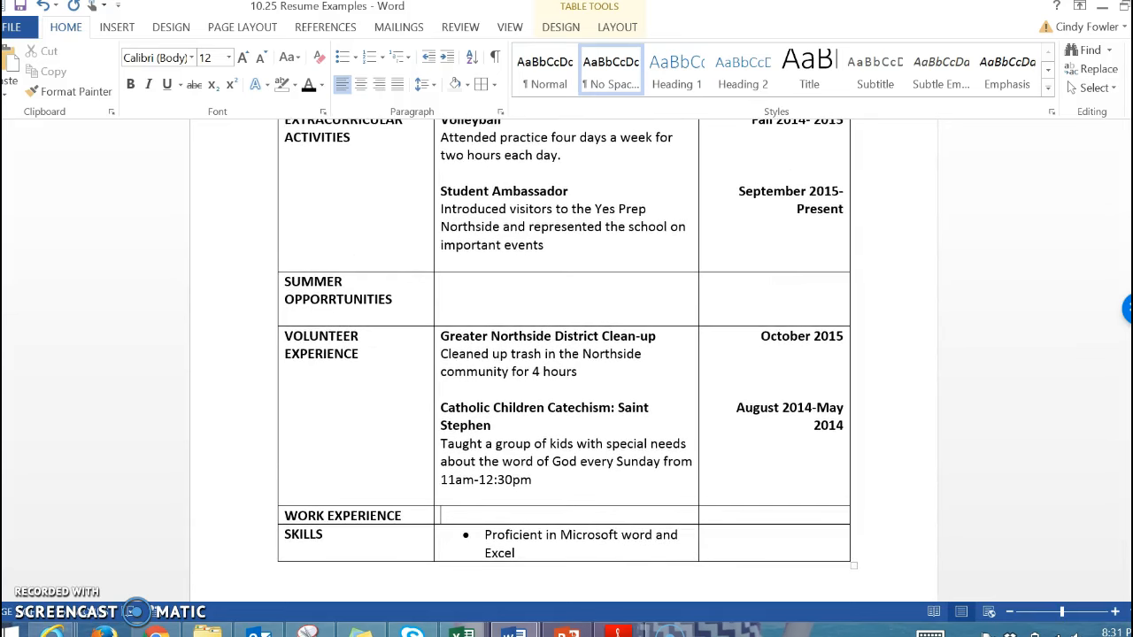
scroll(564, 354, up, 6)
scroll(564, 354, up, 2)
scroll(1117, 266, down, 3)
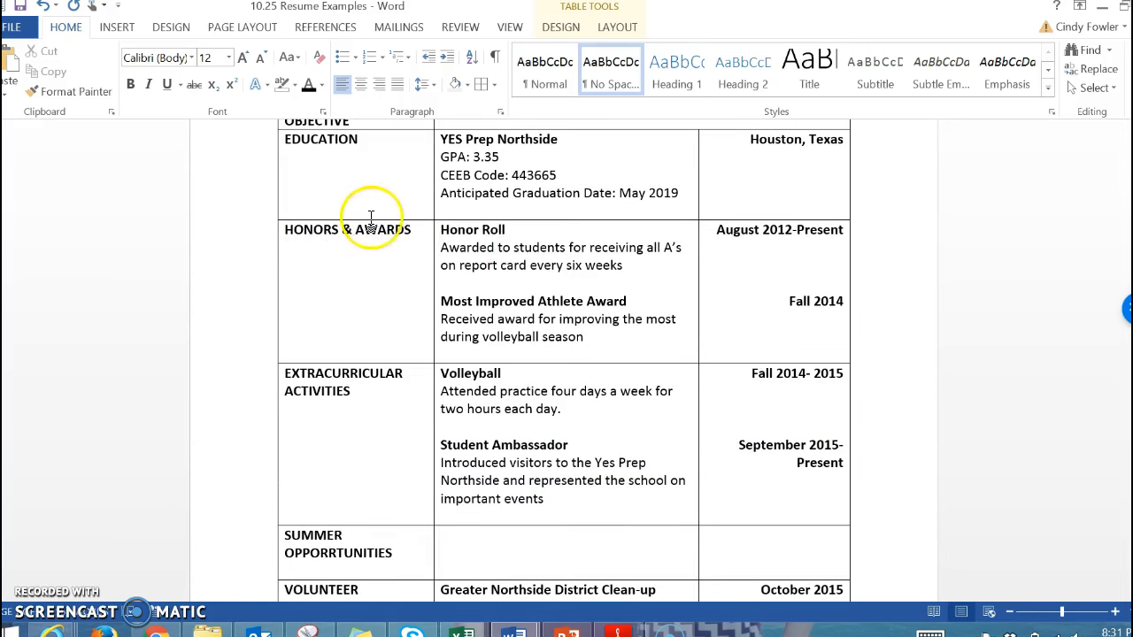
click(613, 334)
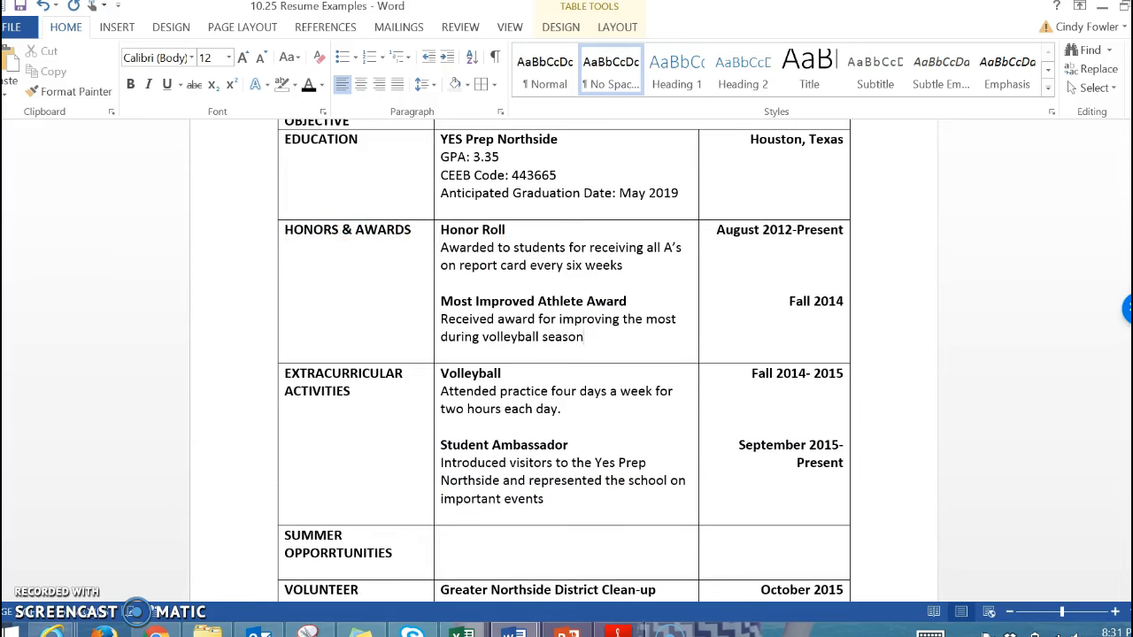
key(Return)
key(Return)
text(P)
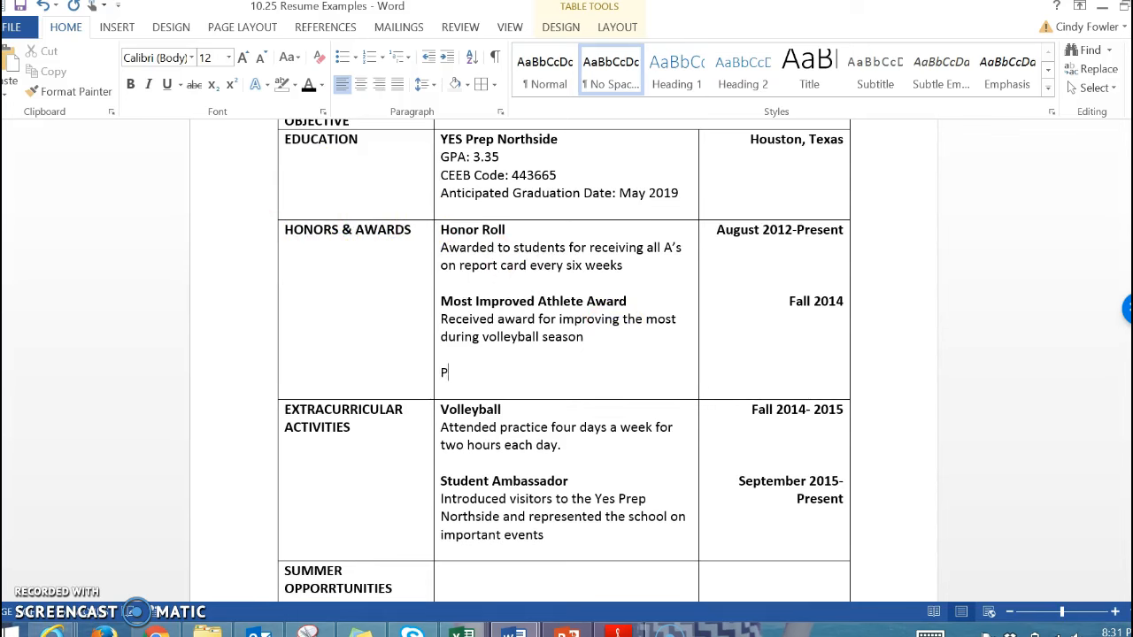
text(RIDE AWARD)
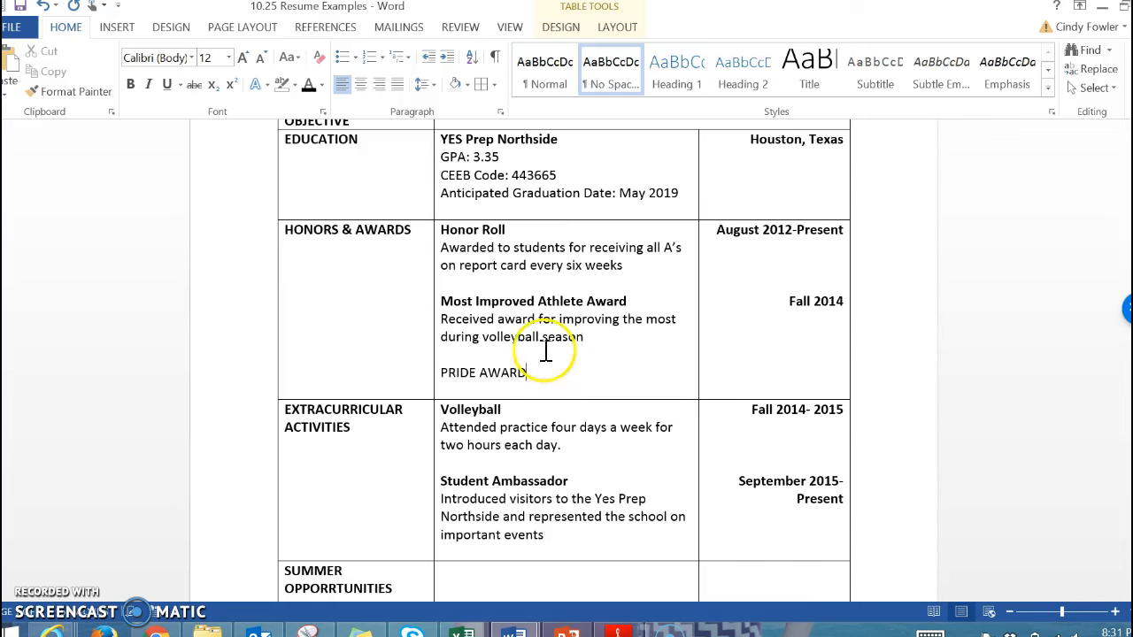
click(520, 352)
key(BackSpace)
key(BackSpace)
key(BackSpace)
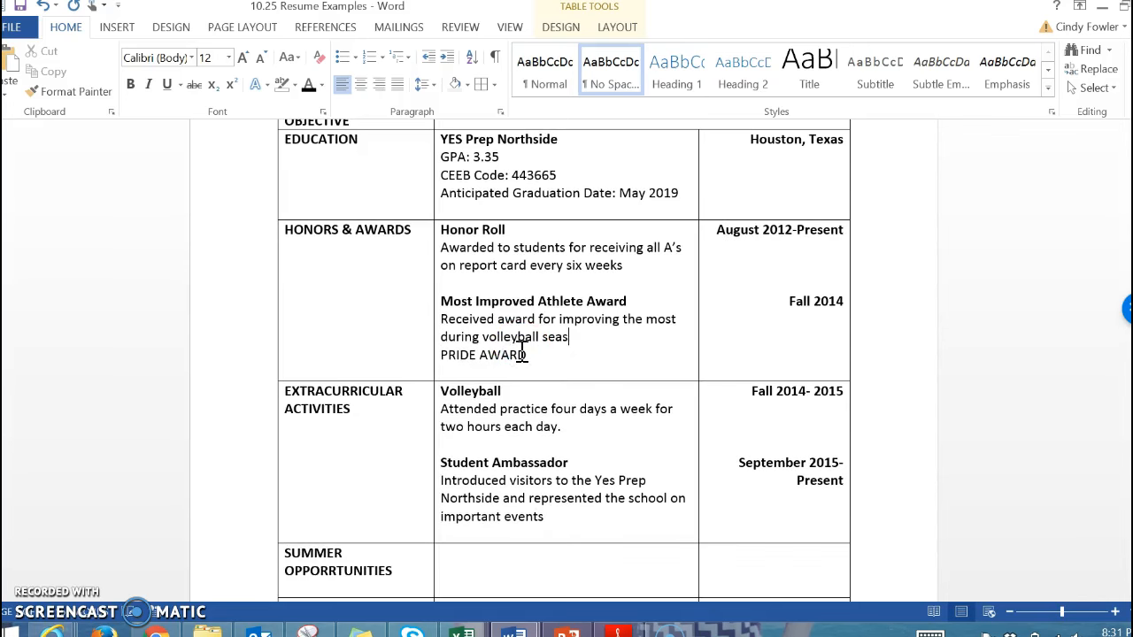
click(43, 7)
click(43, 7)
Step: Retype the last word of the new honors entry so it reads "PRIDE Award"
click(492, 380)
click(528, 373)
key(BackSpace)
key(BackSpace)
key(BackSpace)
key(BackSpace)
key(BackSpace)
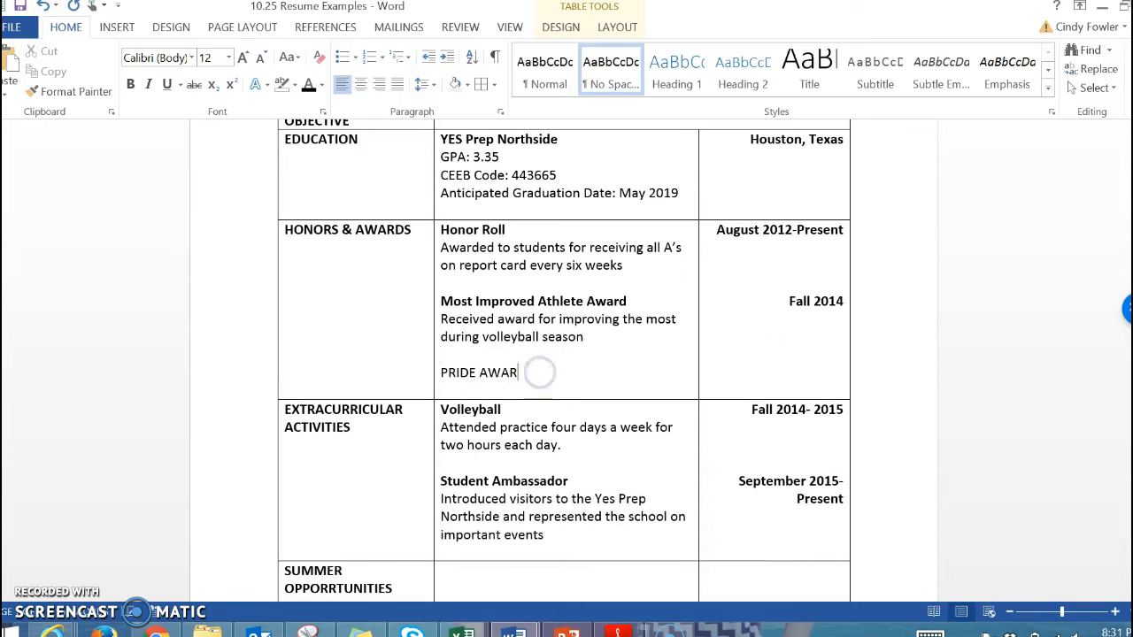
text(Award)
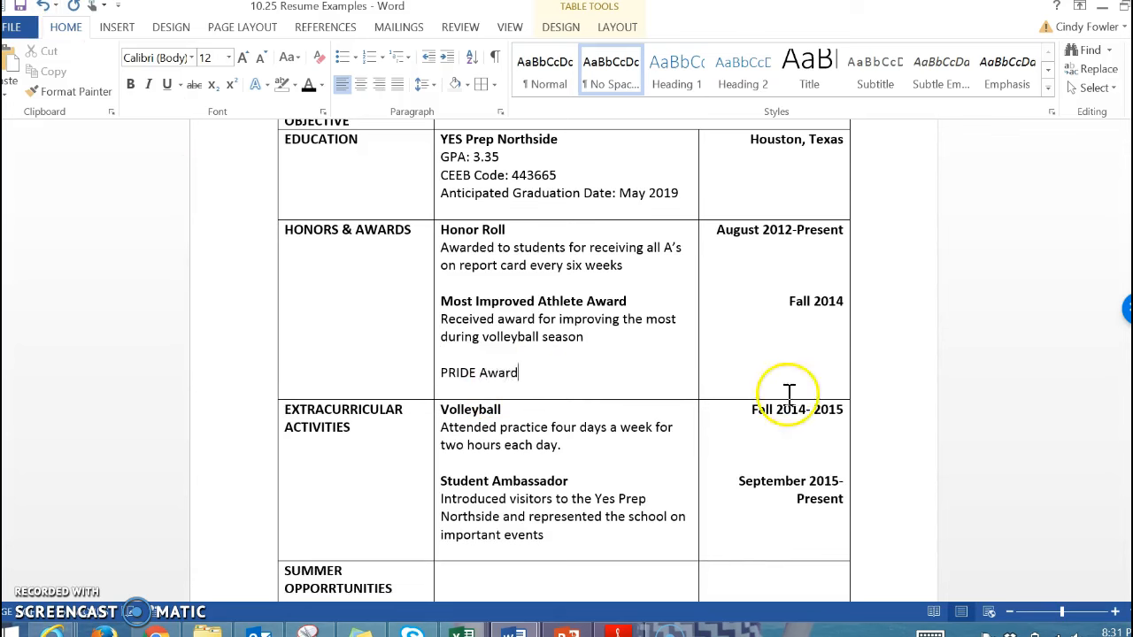
Step: Enter the date "May 2015" in the Honors & Awards date column, level with the PRIDE Award entry
click(798, 354)
click(843, 303)
key(Return)
key(Return)
key(Return)
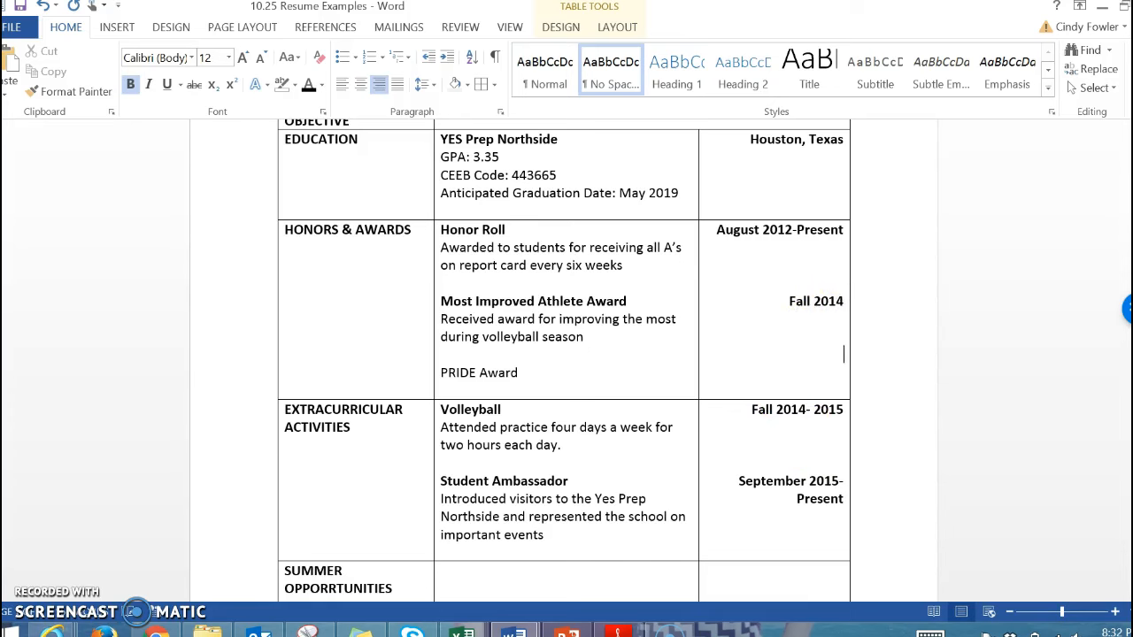
key(Return)
text(May 2015)
Step: Make the "PRIDE Award" title bold like the other award titles
click(522, 372)
drag(521, 372, 453, 373)
click(133, 85)
click(588, 362)
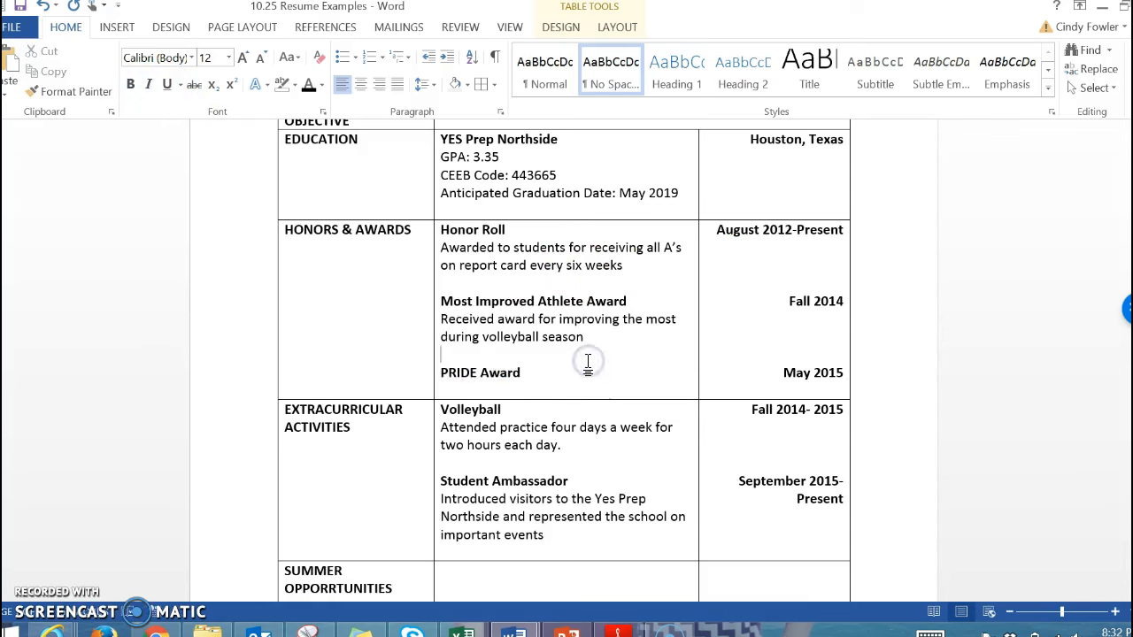
drag(584, 347, 451, 320)
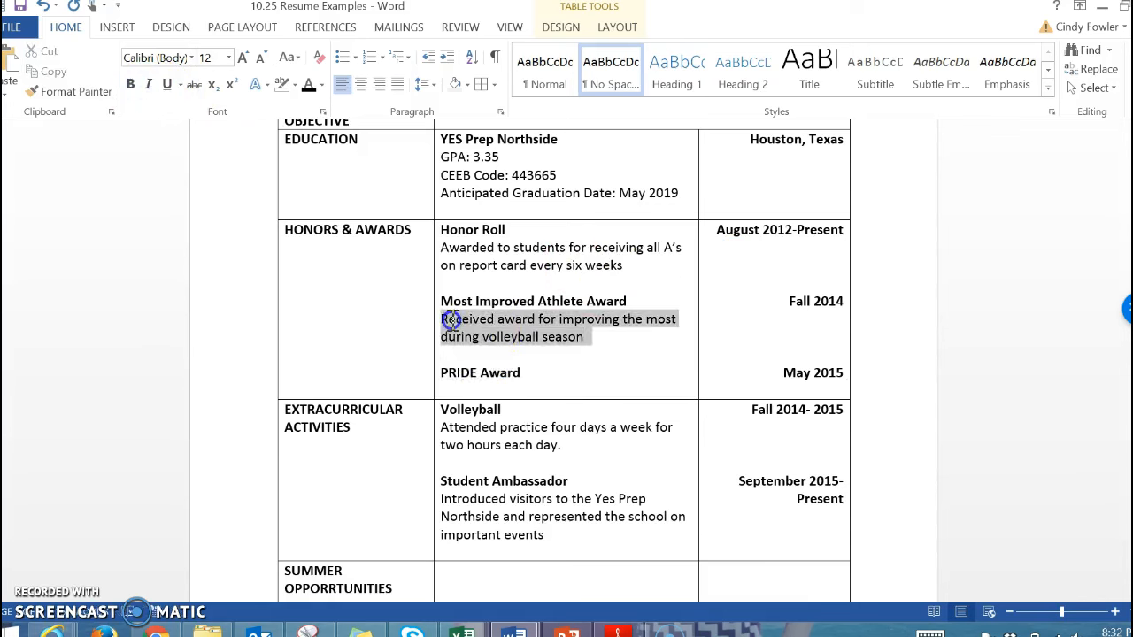
click(554, 476)
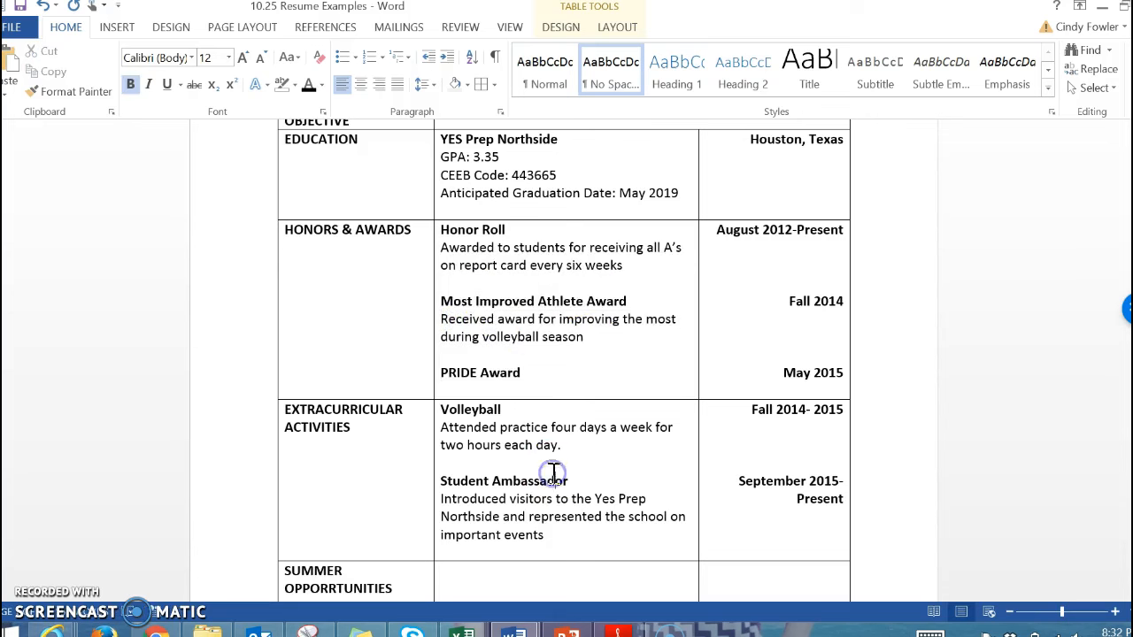
Step: Change the end year of the Volleyball activity's dates to 2016
click(846, 409)
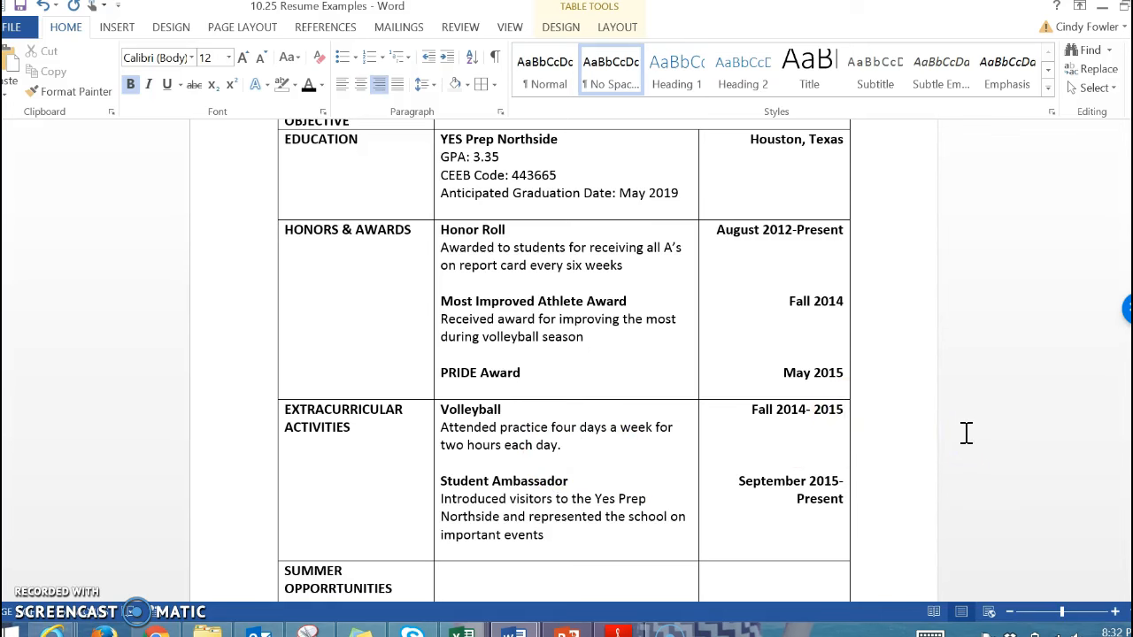
key(BackSpace)
text(6)
drag(1132, 210, 1132, 223)
click(737, 416)
drag(737, 416, 355, 413)
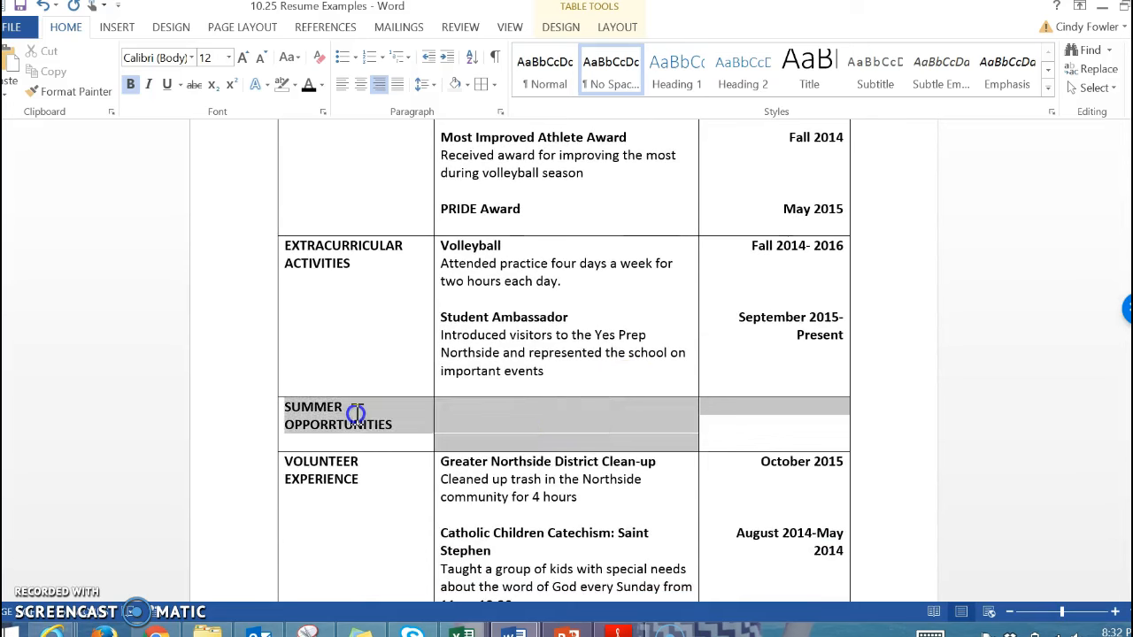
click(356, 418)
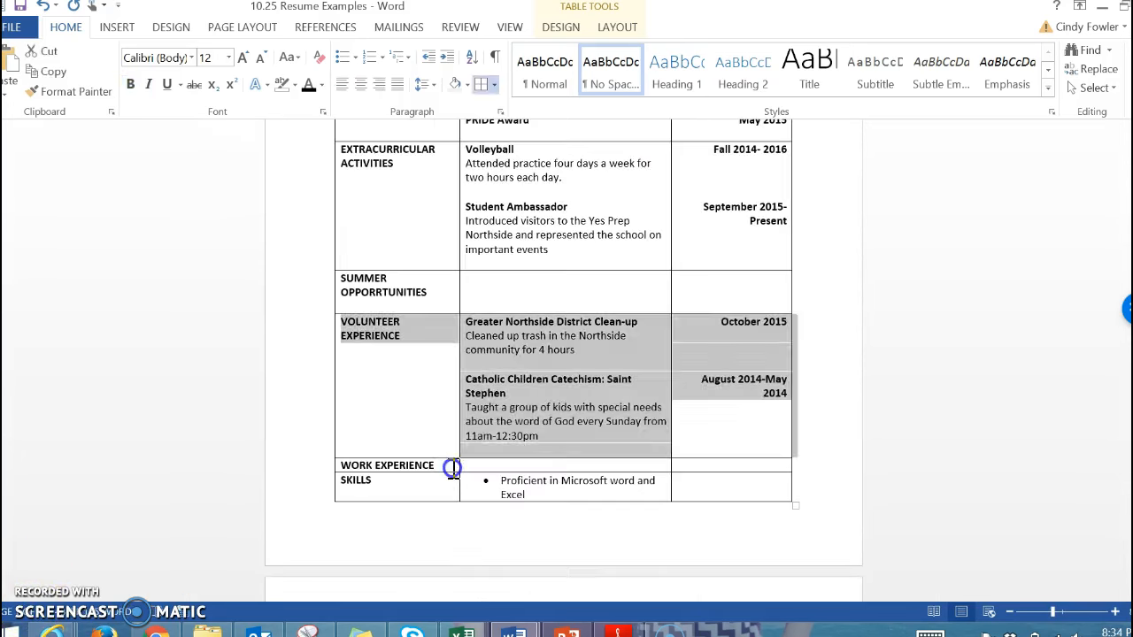
Step: Delete the entire WORK EXPERIENCE row from the résumé table
click(449, 465)
mouse_move(1127, 308)
mouse_down()
mouse_move(1127, 265)
mouse_move(1127, 308)
mouse_up()
drag(1128, 232, 1128, 249)
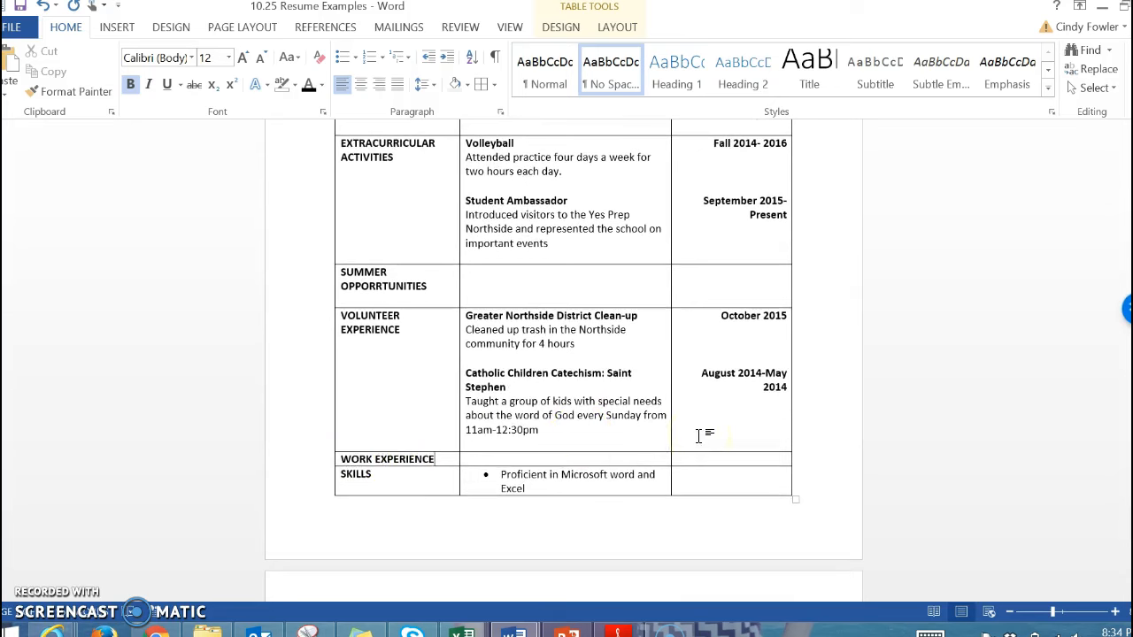
drag(685, 457, 437, 458)
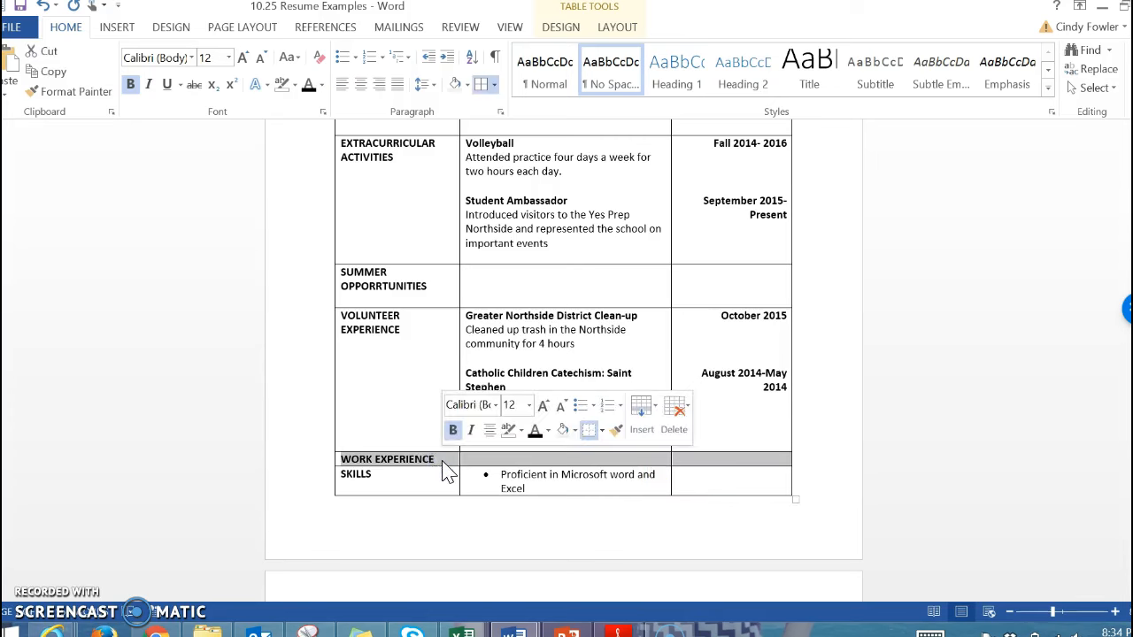
right_click(443, 467)
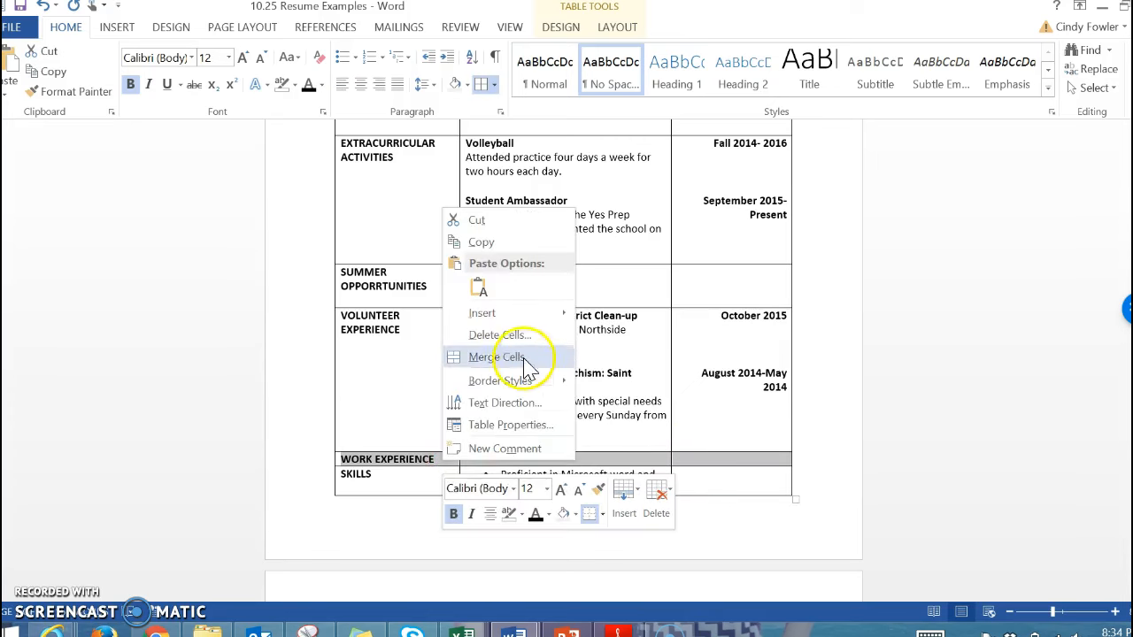
click(531, 336)
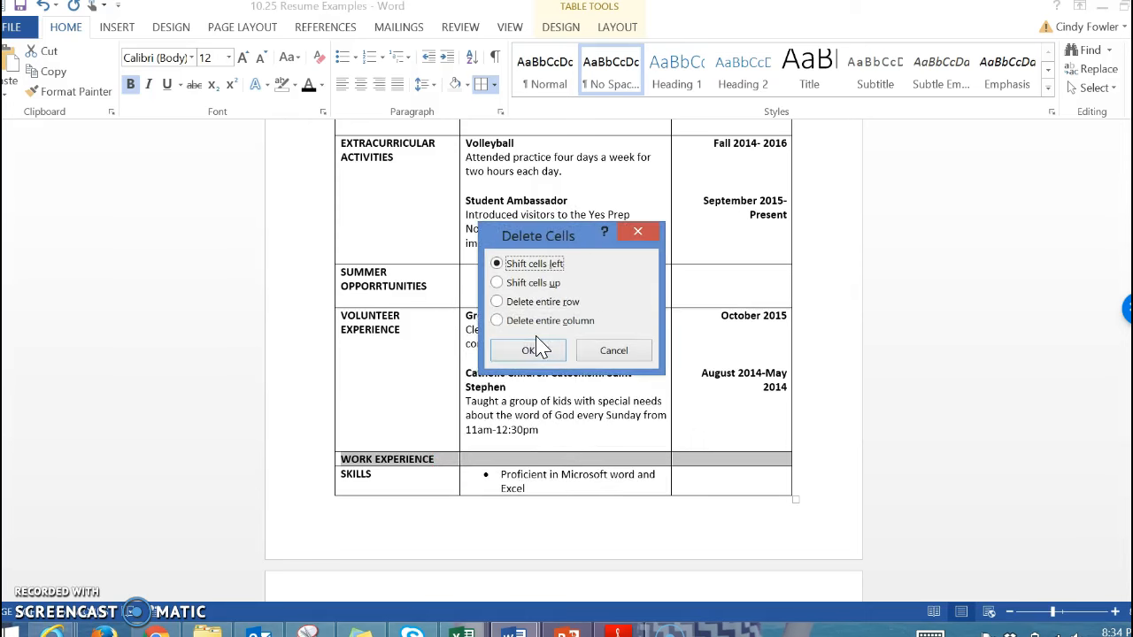
click(497, 302)
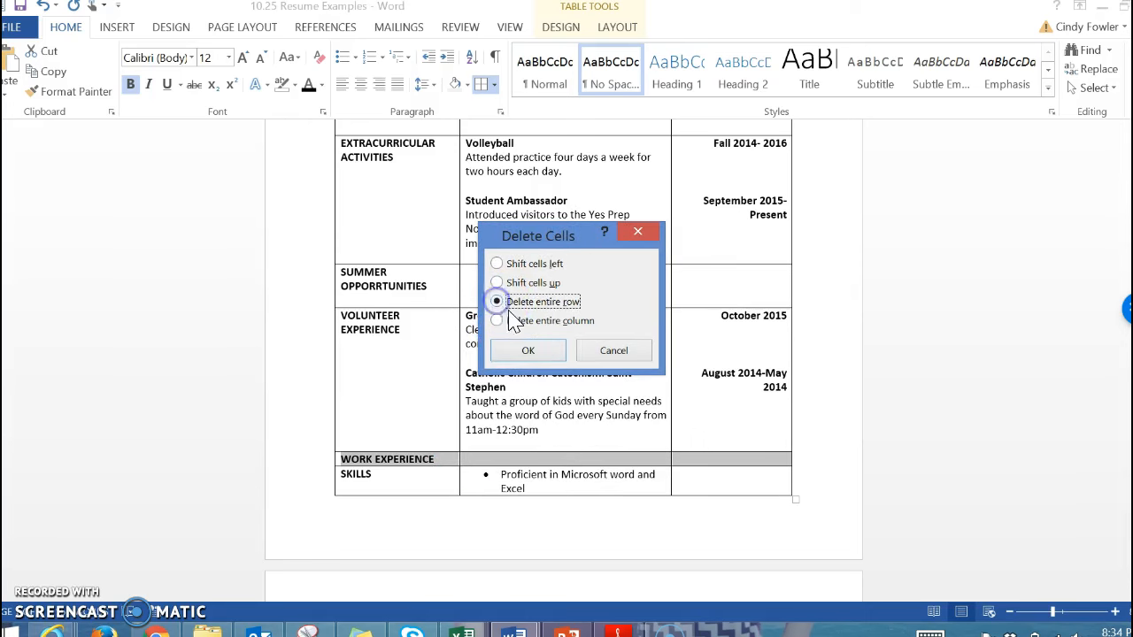
click(537, 352)
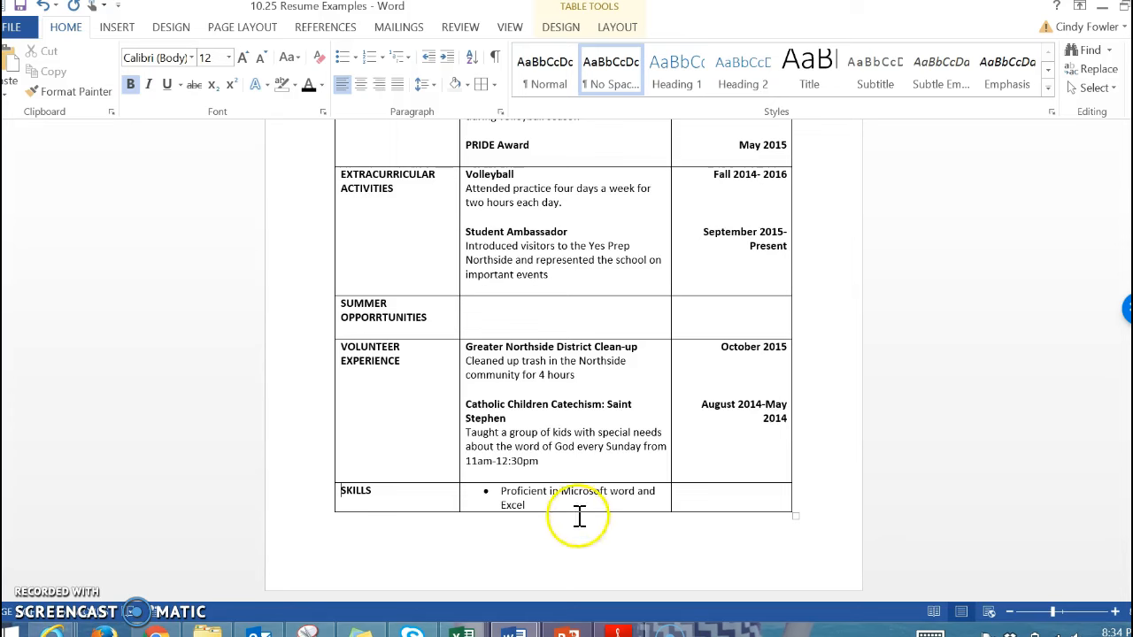
Step: Place the text cursor at the end of the Microsoft Word and Excel bullet in the SKILLS row
click(542, 506)
drag(543, 506, 377, 504)
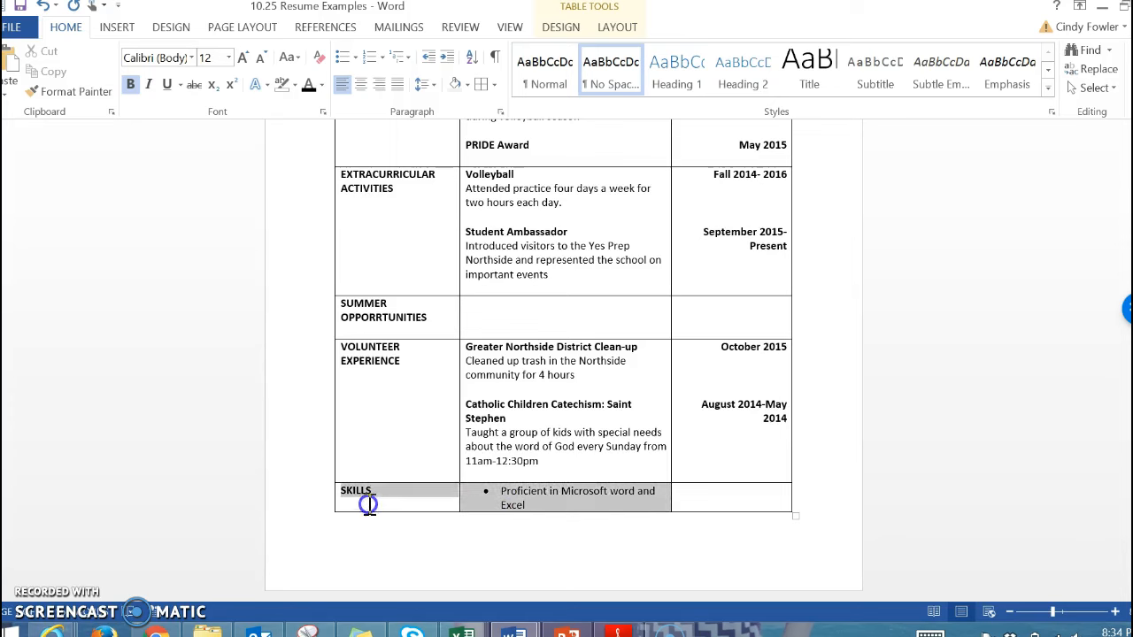
click(368, 503)
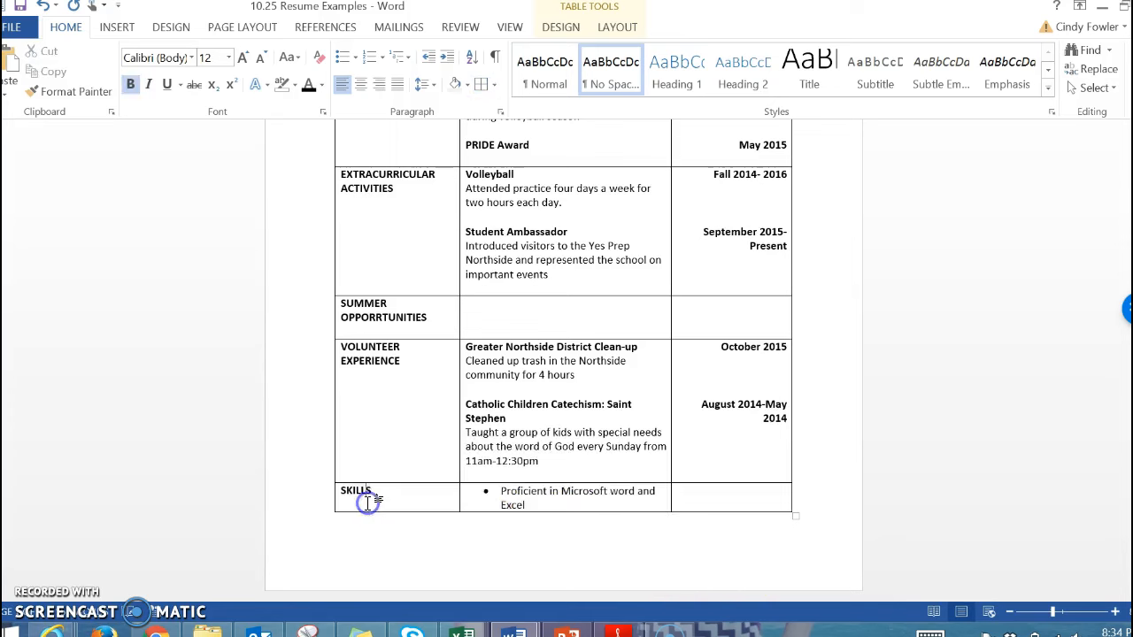
click(581, 503)
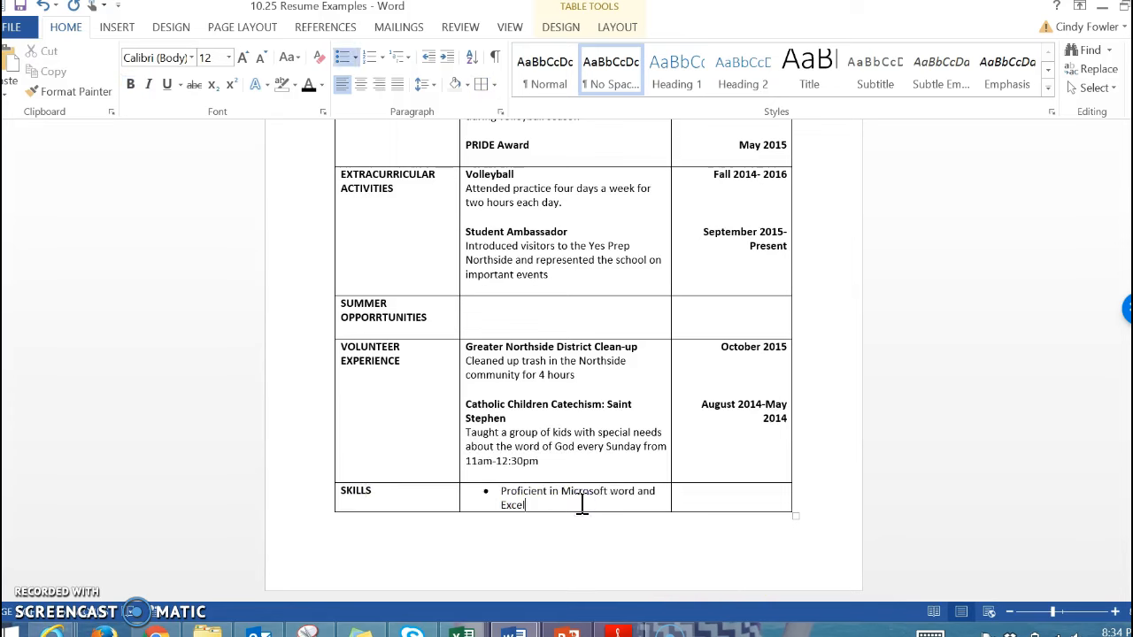